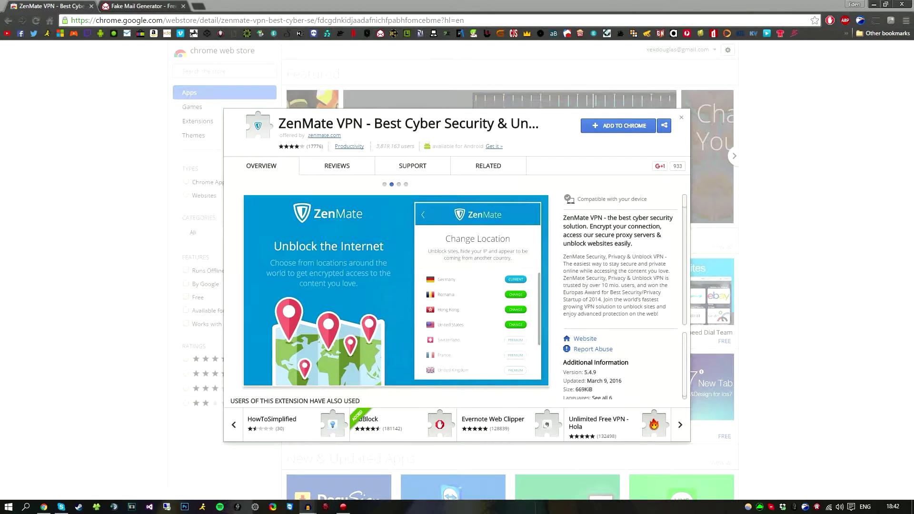
Add the ZenMate VPN extension to Chrome from the Web Store, then go to the Fake Mail Generator tab
click(623, 134)
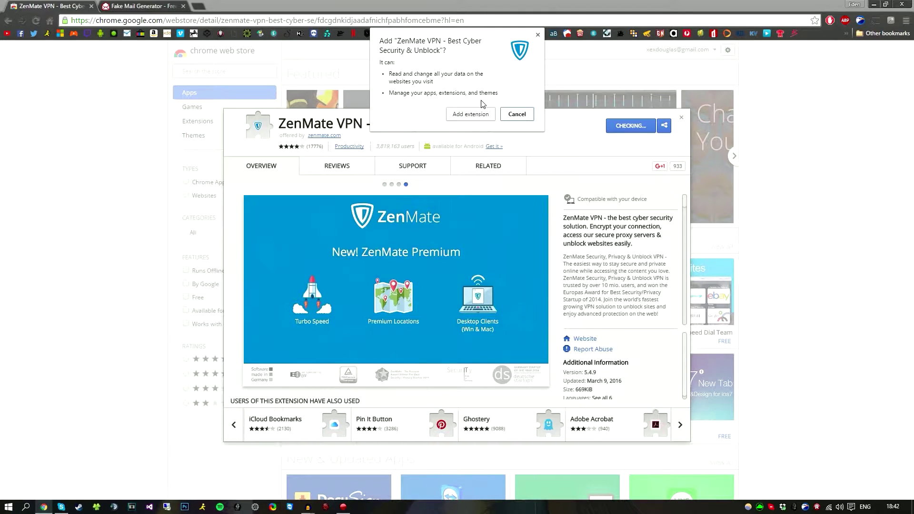
click(468, 118)
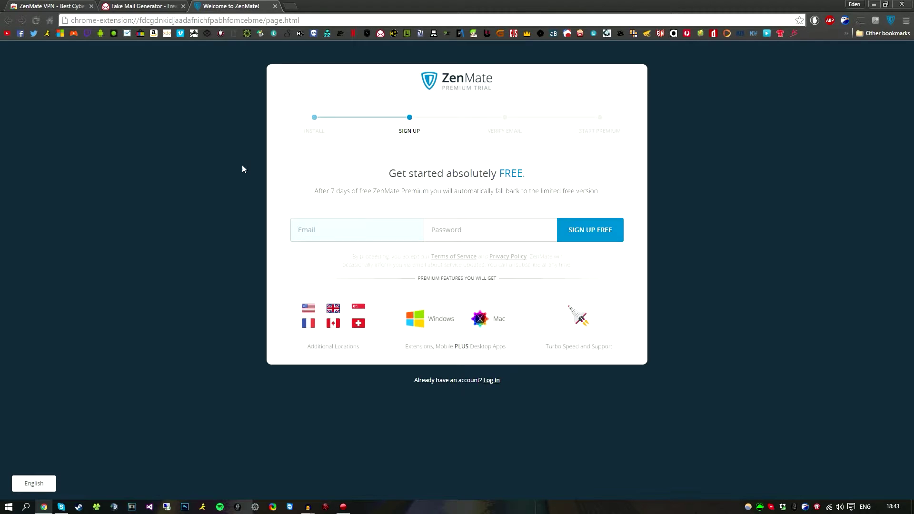
click(150, 6)
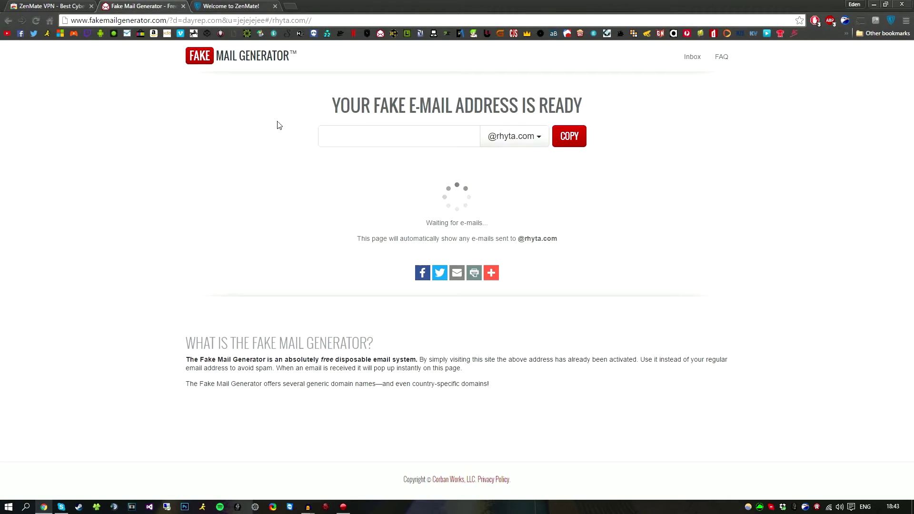
Create the fake address 'tdhstrhtrshtz' and use it with password 'password' for ZenMate sign-up
click(418, 136)
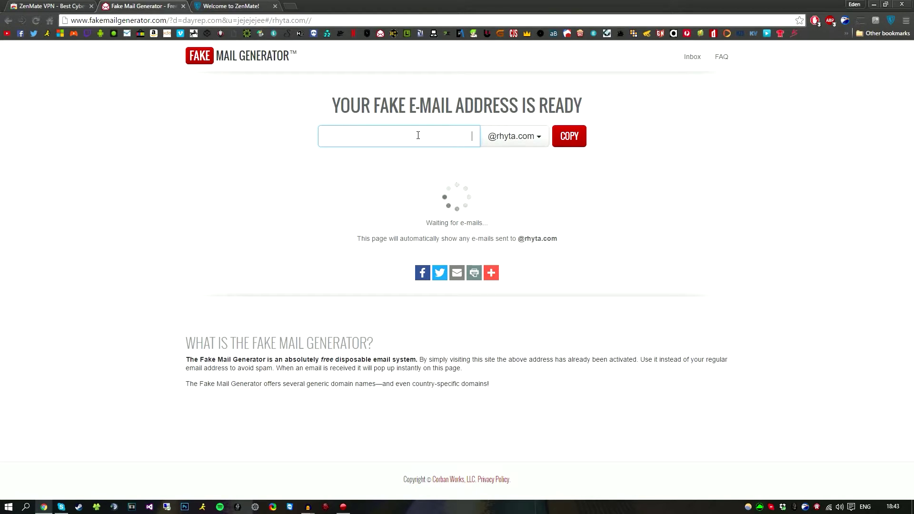
text(tdhstrhtrshtz)
click(576, 147)
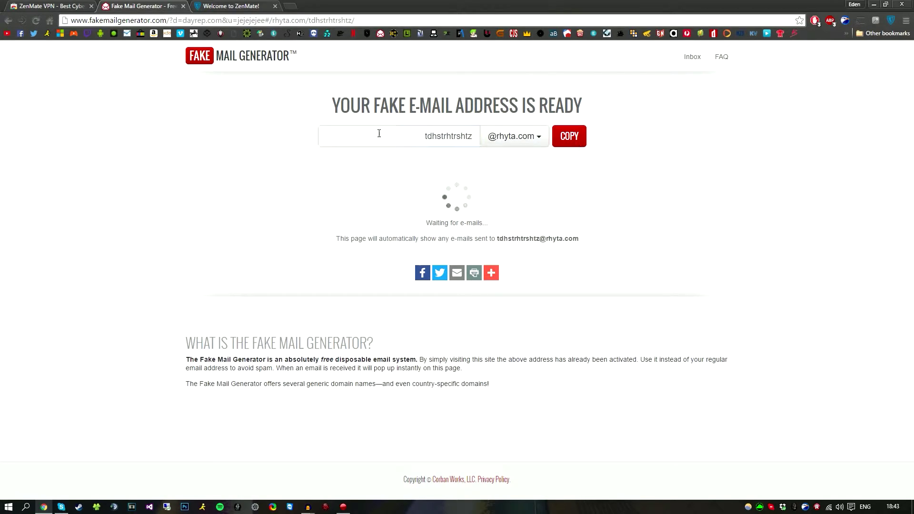
key(ctrl+Tab)
click(341, 234)
key(ctrl+v)
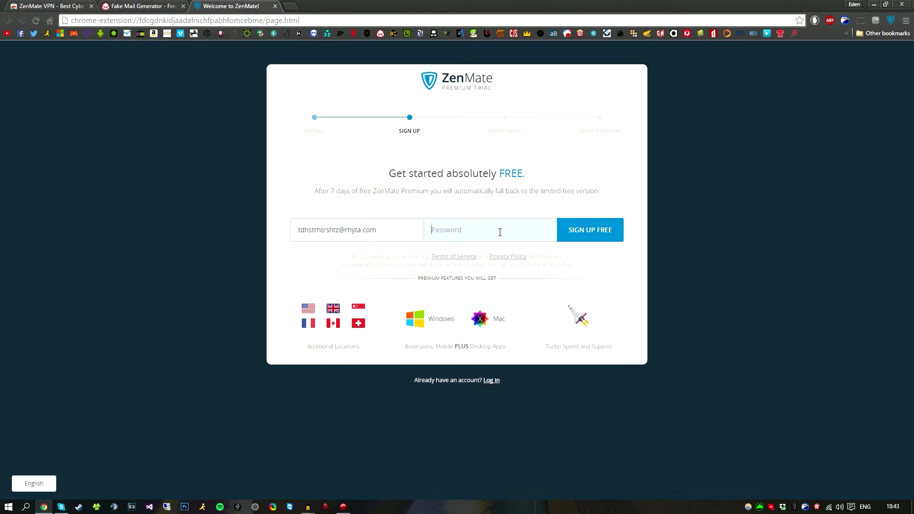
text(password)
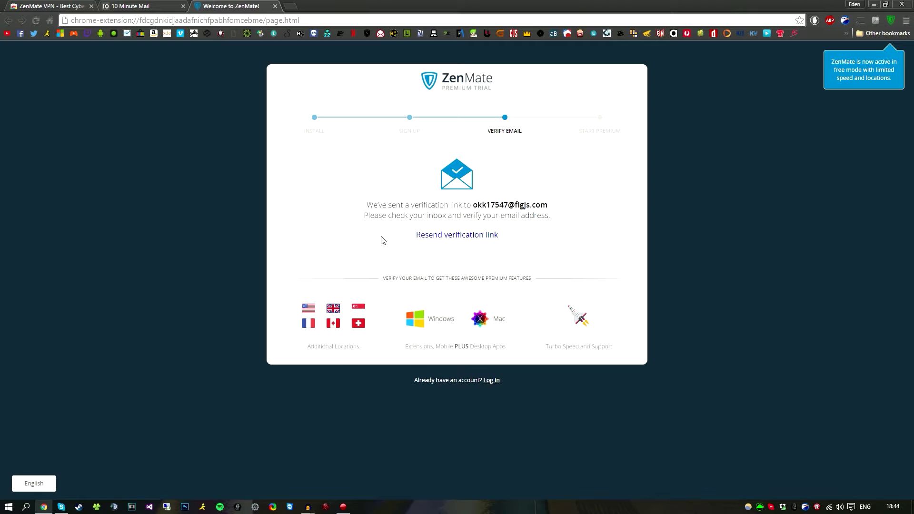
Open the 'Confirm your ZenMate account' email in 10 Minute Mail and follow its confirmation link
click(139, 6)
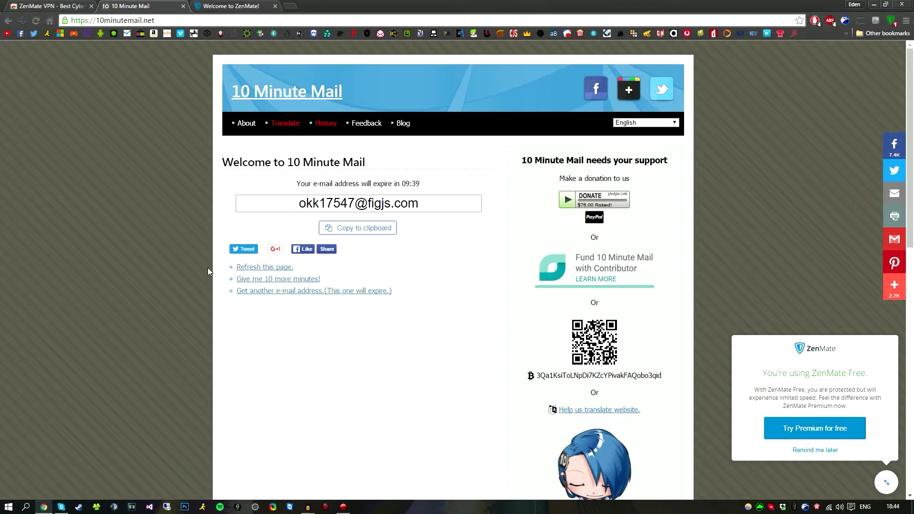
scroll(136, 233, down, 10)
scroll(145, 297, up, 2)
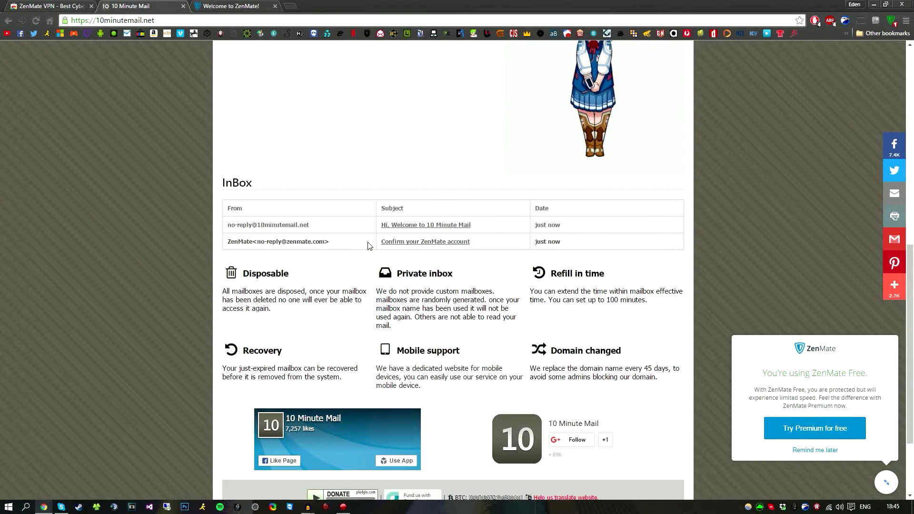
click(438, 244)
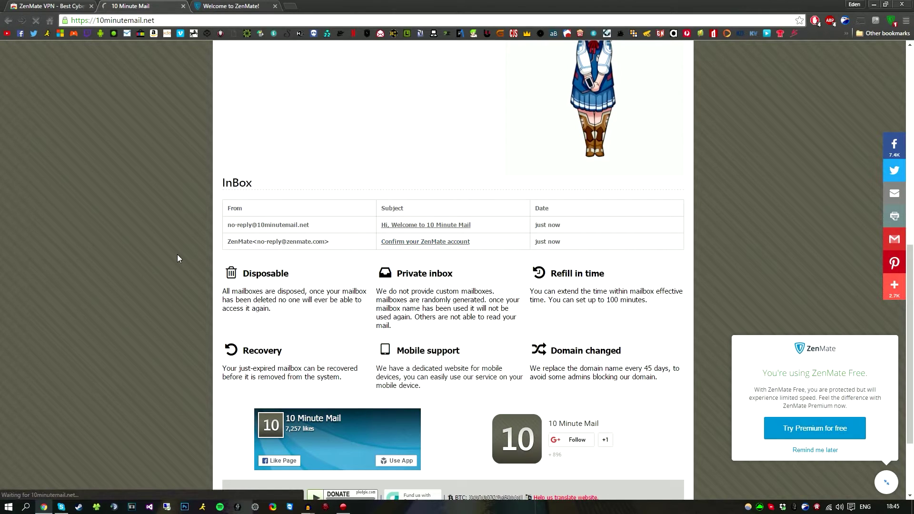
scroll(166, 263, down, 3)
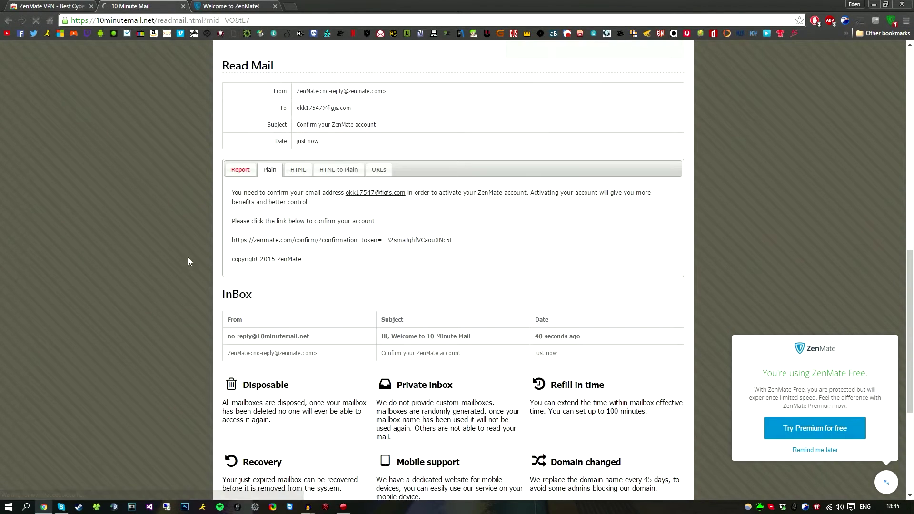
click(302, 241)
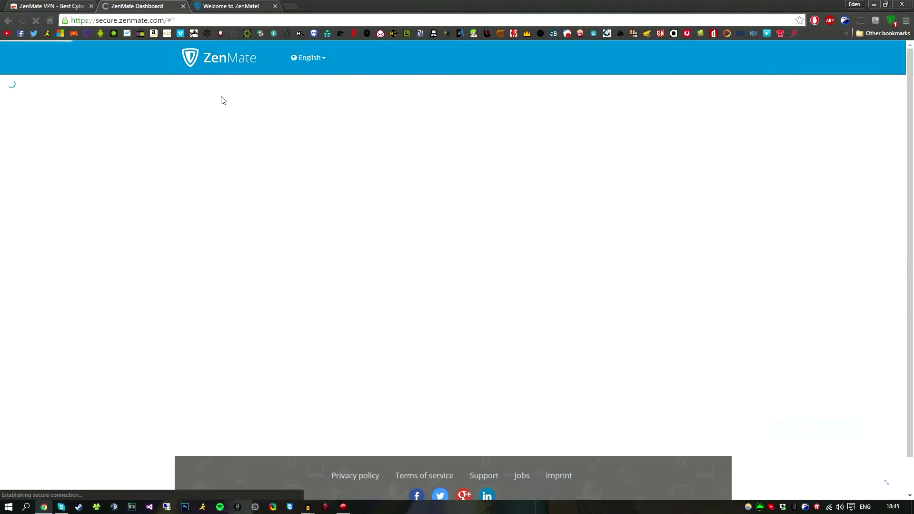
Close the old ZenMate welcome tab and load Google, which appears as Google Germany
click(275, 7)
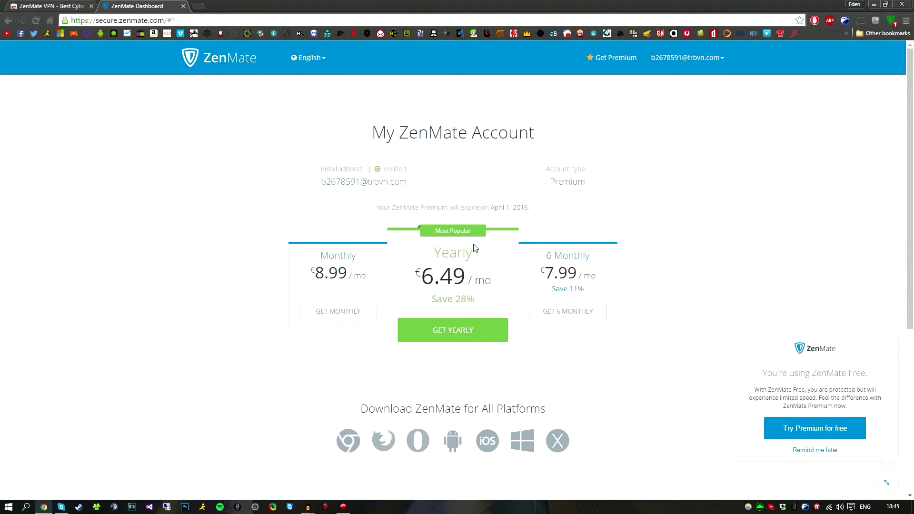
click(49, 20)
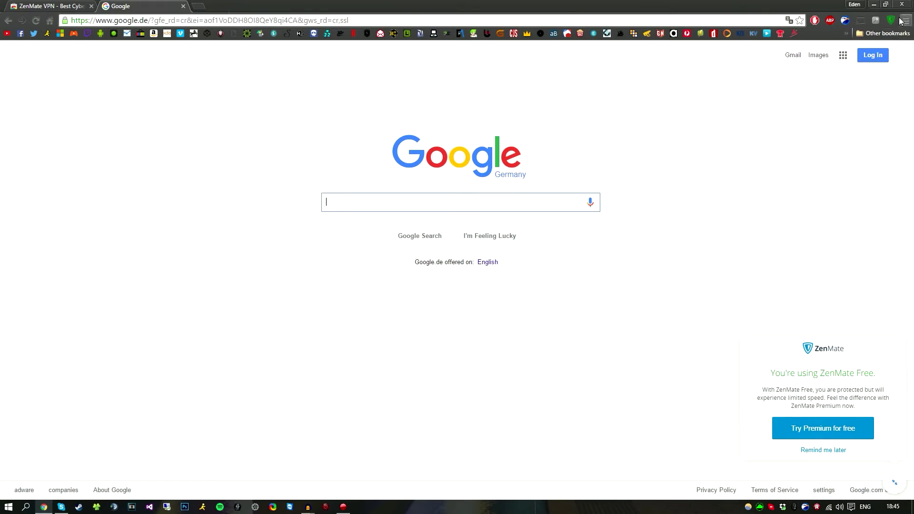
Verify ZenMate shows protection on from Germany, then search Google for 'ip'
click(891, 20)
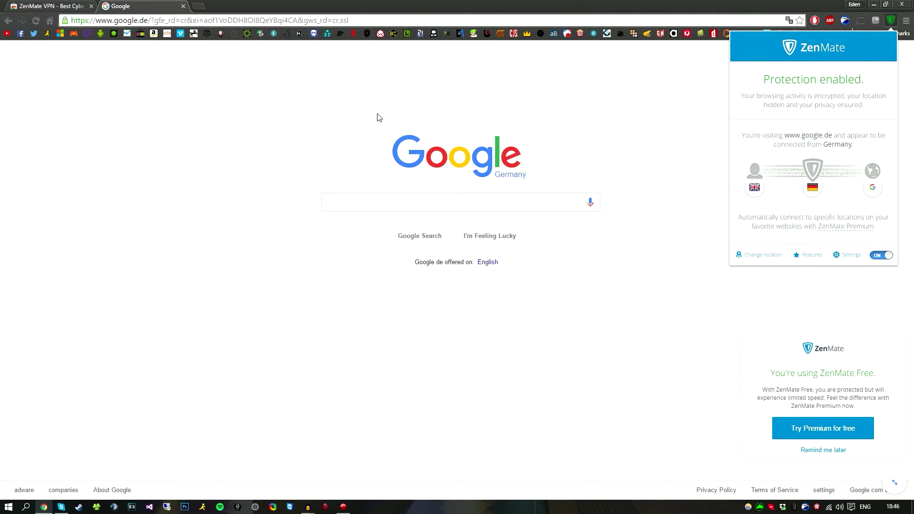
click(323, 202)
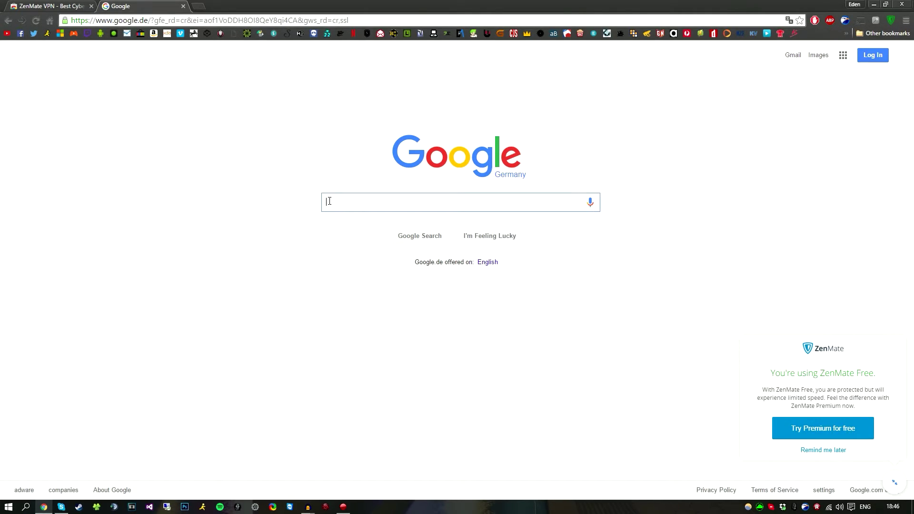
text(ip)
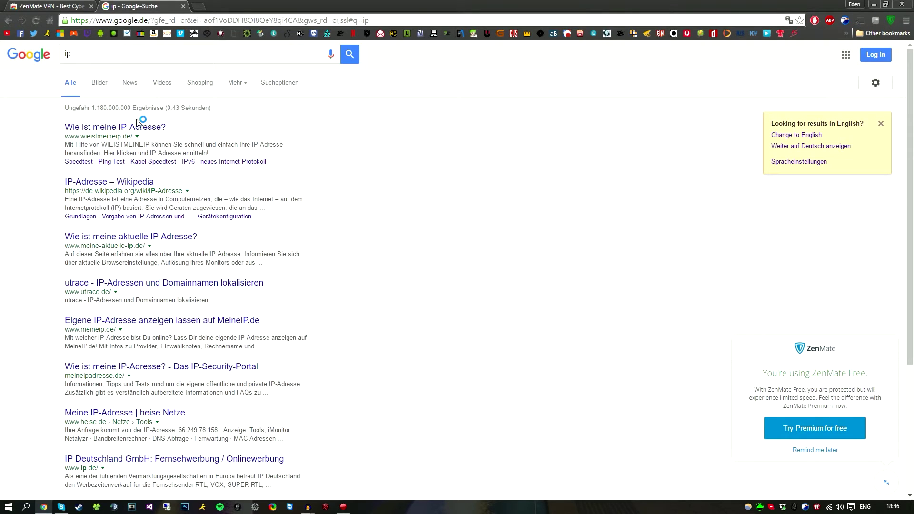
click(156, 54)
key(BackSpace)
key(BackSpace)
text(what is )
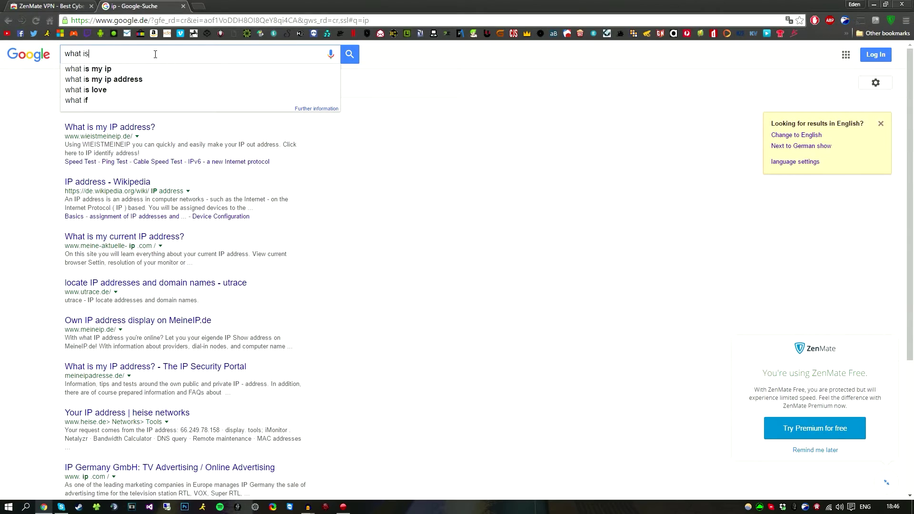
text(my ip)
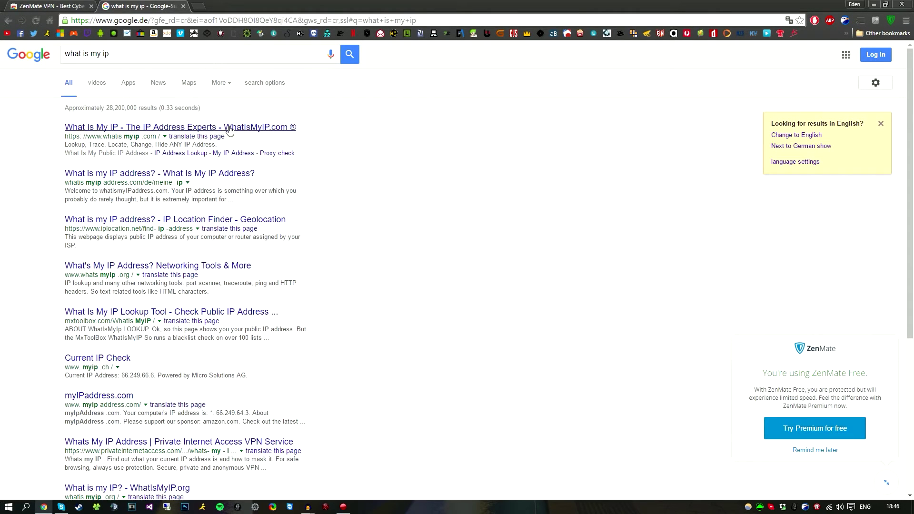
click(232, 127)
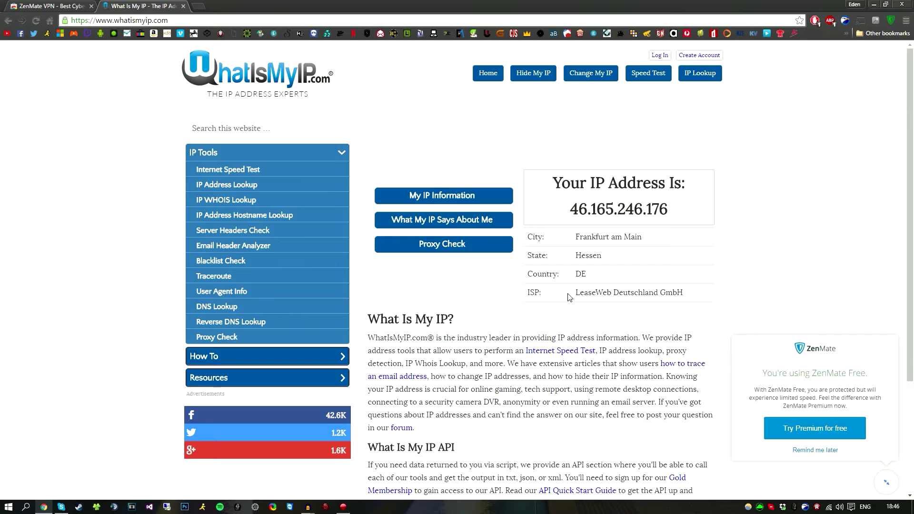
drag(574, 292, 694, 301)
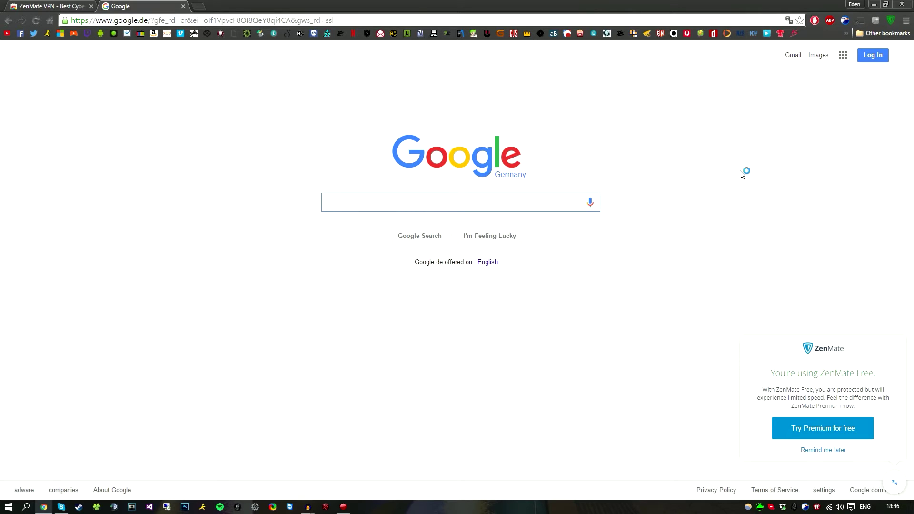
click(888, 21)
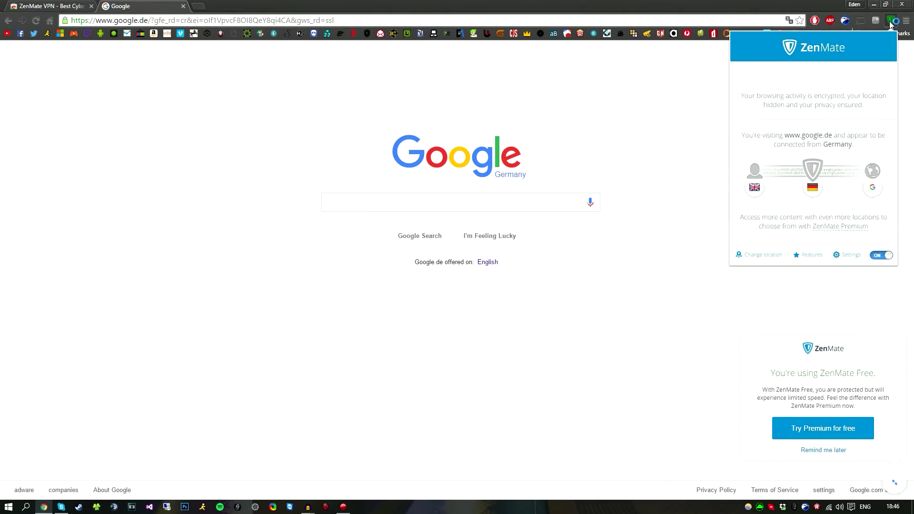
Switch ZenMate to another country and search 'ip' to see the new IP 207.244.78.46
click(769, 255)
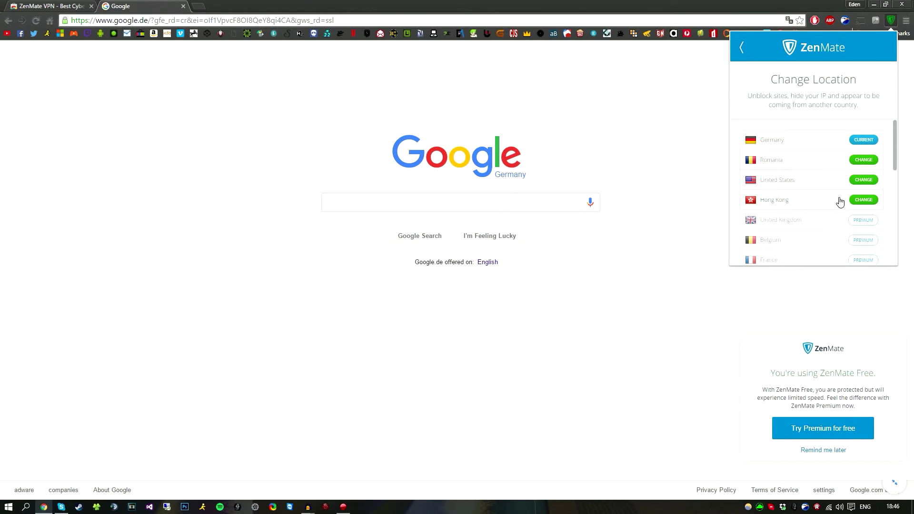
click(856, 185)
click(462, 206)
text(ip)
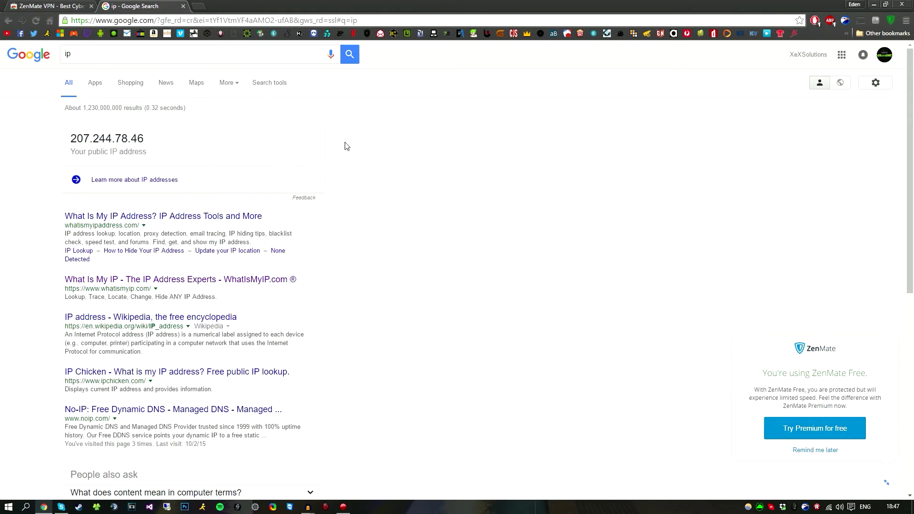
Turn ZenMate VPN protection off and view its Premium Features list
click(890, 20)
click(881, 256)
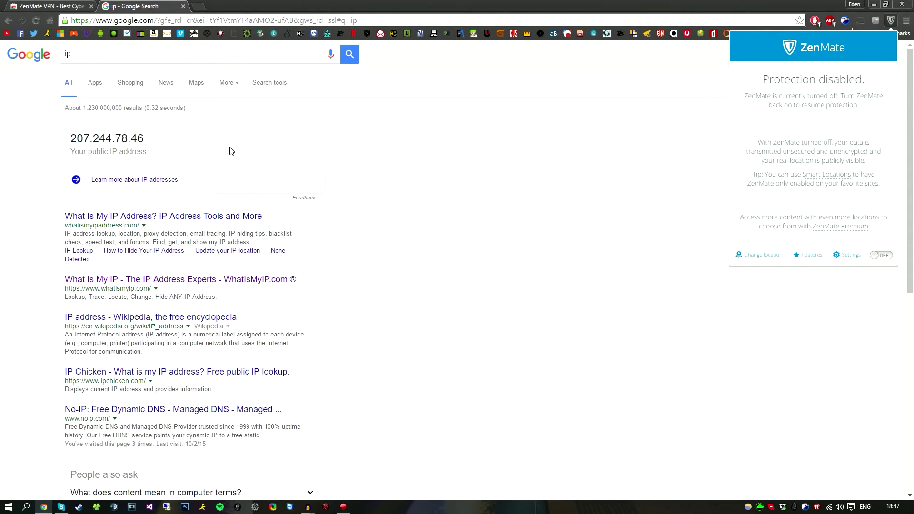
click(809, 256)
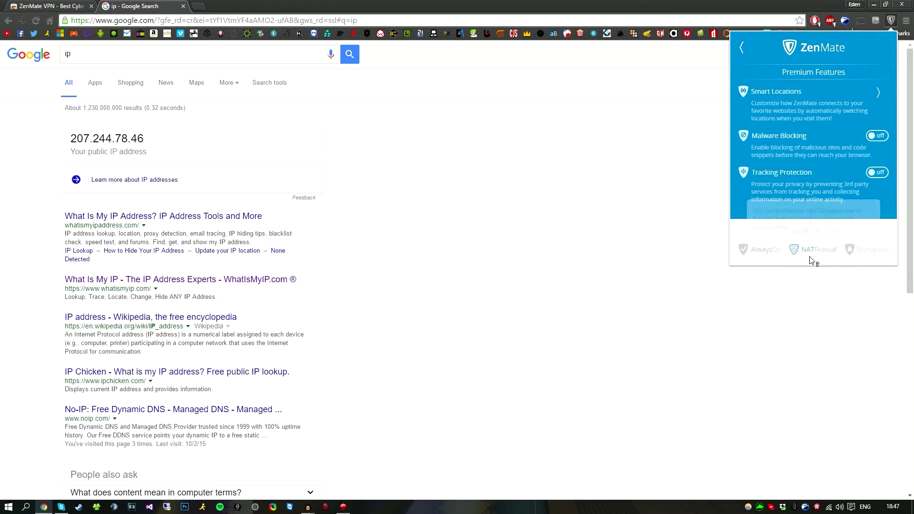